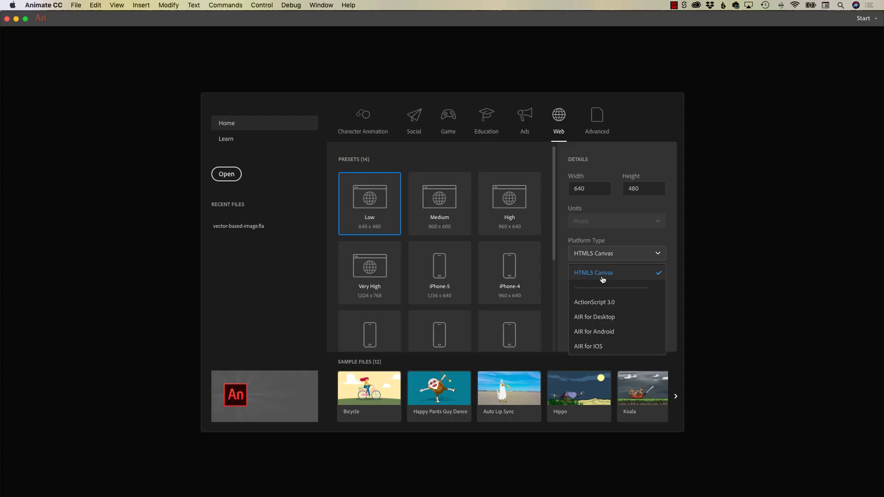
- Create a blank 640×480 Web document with ActionScript 3.0 as the platform type
click(592, 304)
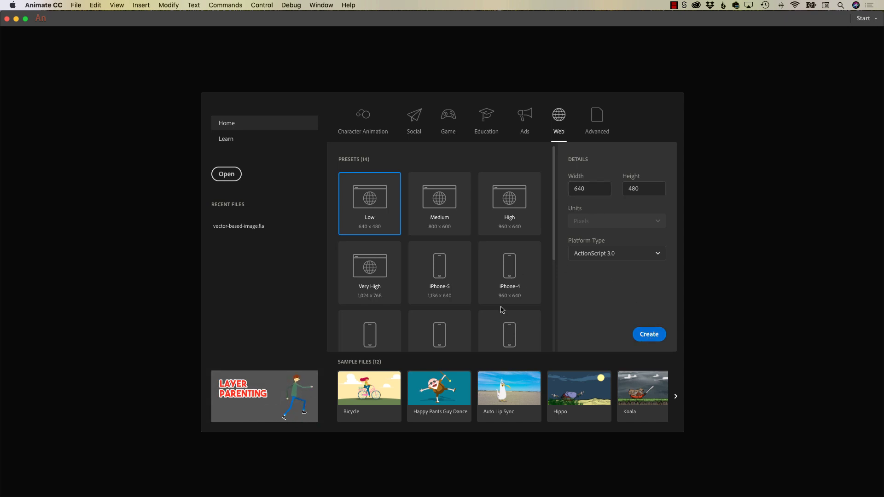
key(super+w)
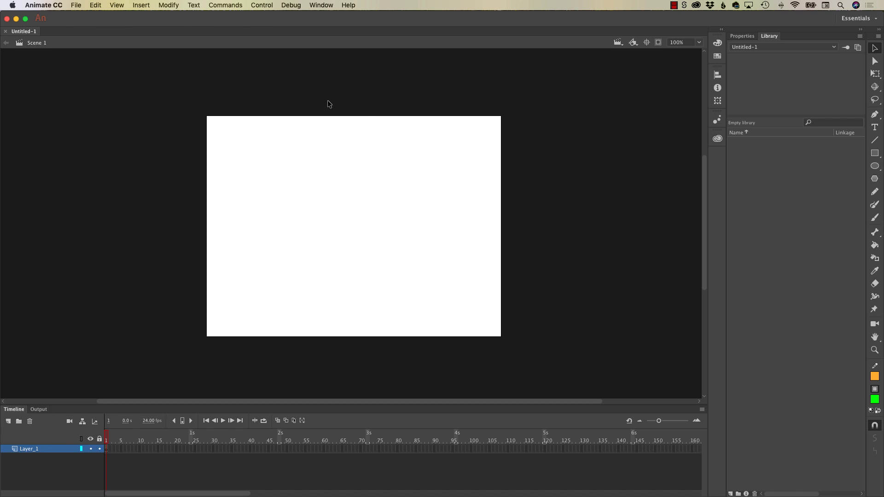
- Create a new HTML5 Canvas document, then check the Untitled-1 and Canvas document tabs
click(76, 5)
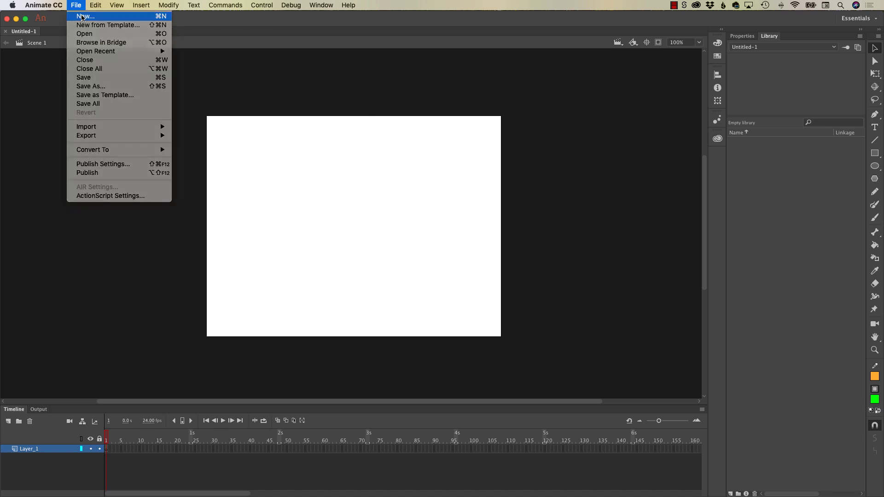
click(80, 15)
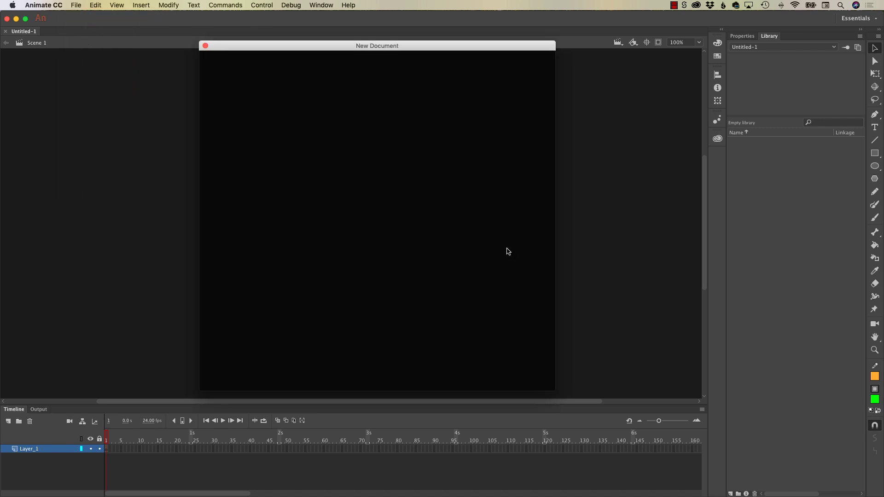
click(470, 213)
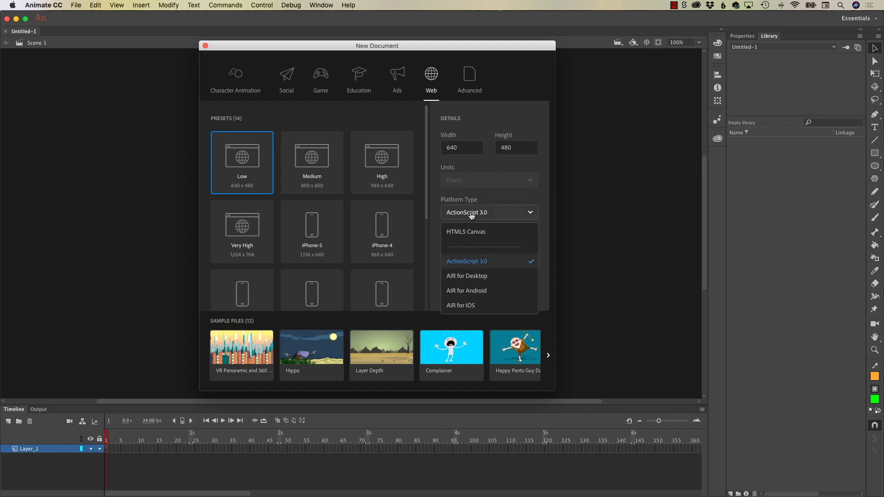
click(465, 234)
click(518, 296)
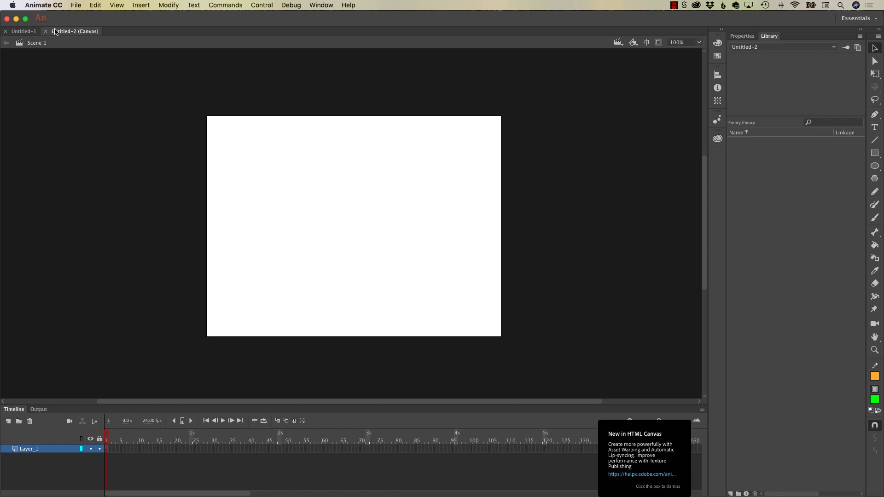
click(23, 32)
click(66, 35)
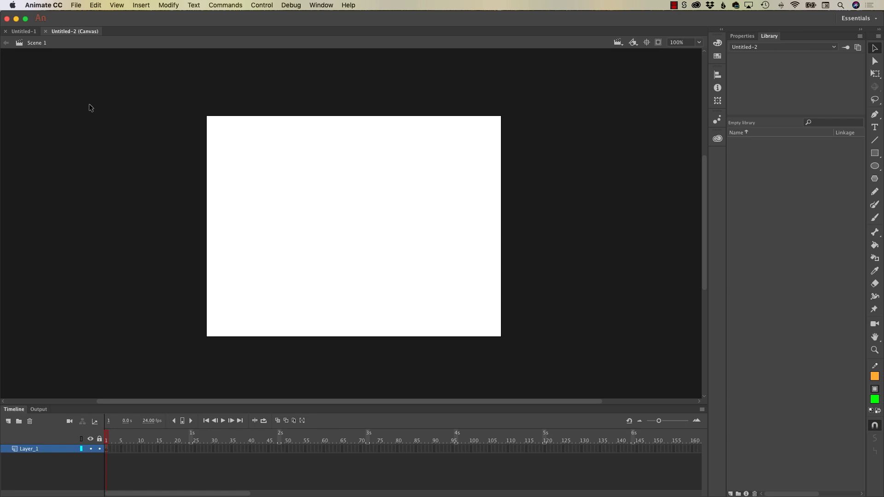
- Save the Canvas document as html5-example.fla
key(super+s)
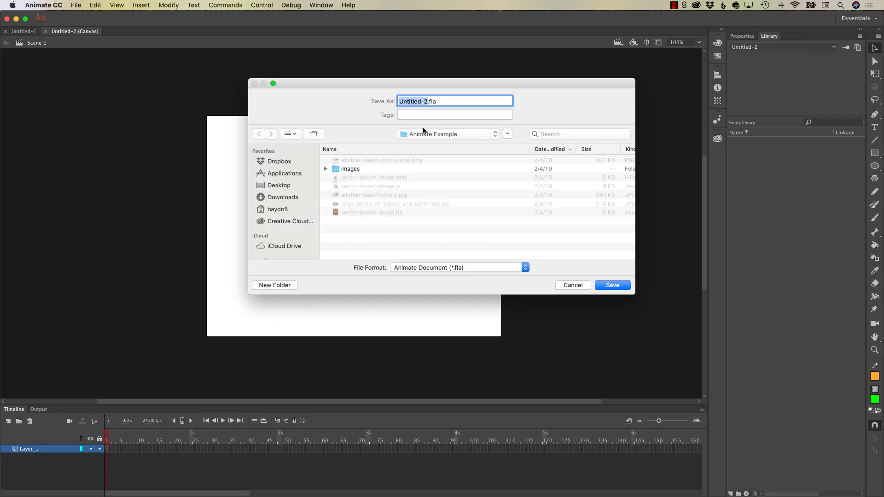
text(html5-example)
key(Return)
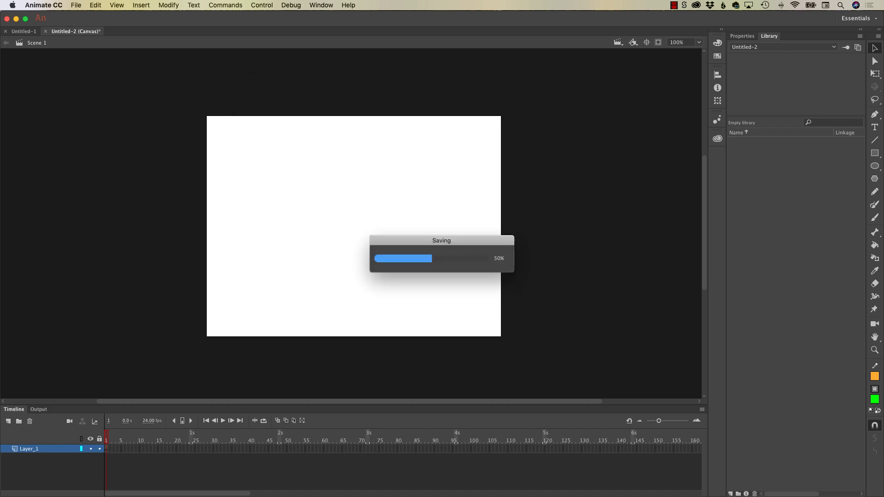
- Save the Untitled-1 document as flash-example.fla
click(32, 35)
key(super+s)
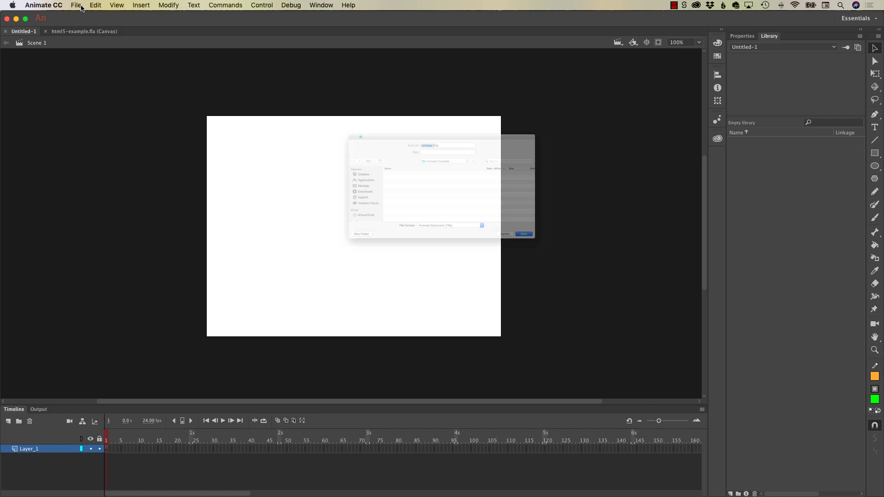
text(flash-e)
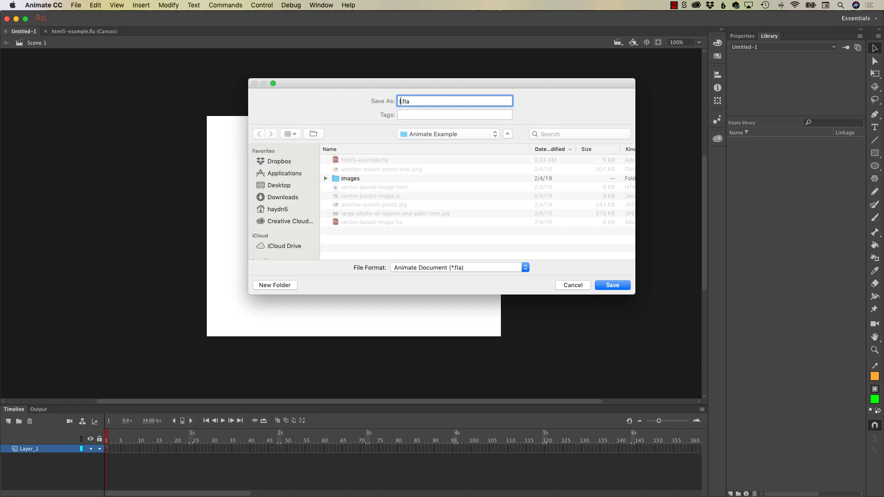
text(xample)
key(Return)
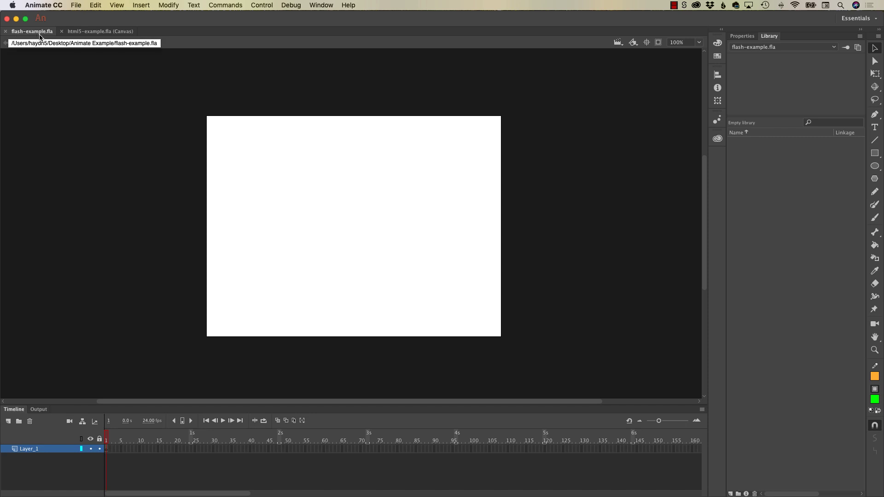
- Open flash-example.fla's Publish Settings, shift the dialog right, and list the Flash Player targets
click(75, 6)
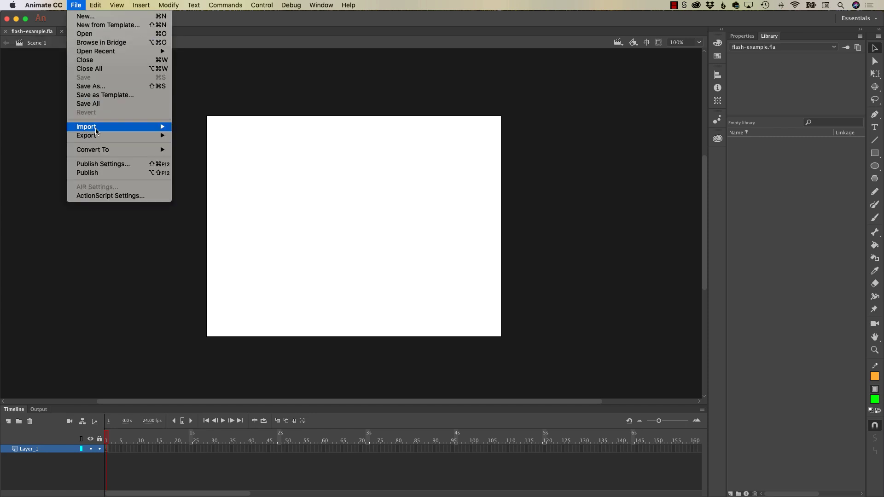
click(107, 164)
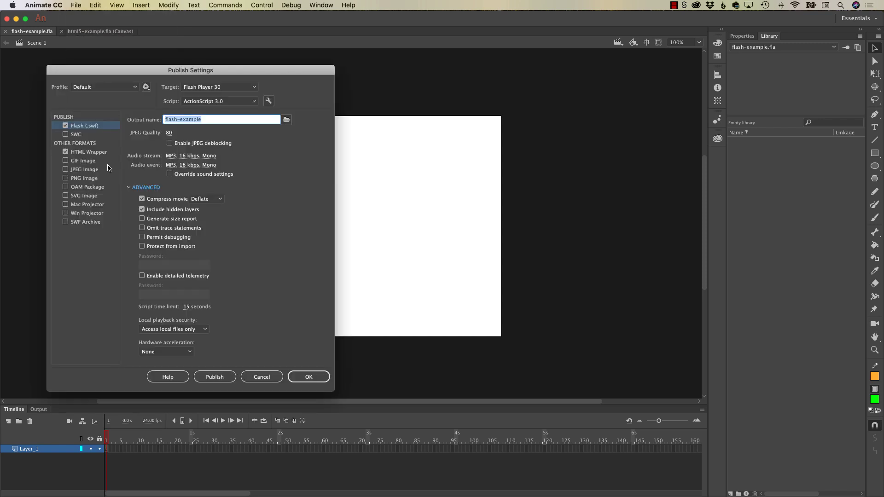
drag(161, 73, 220, 73)
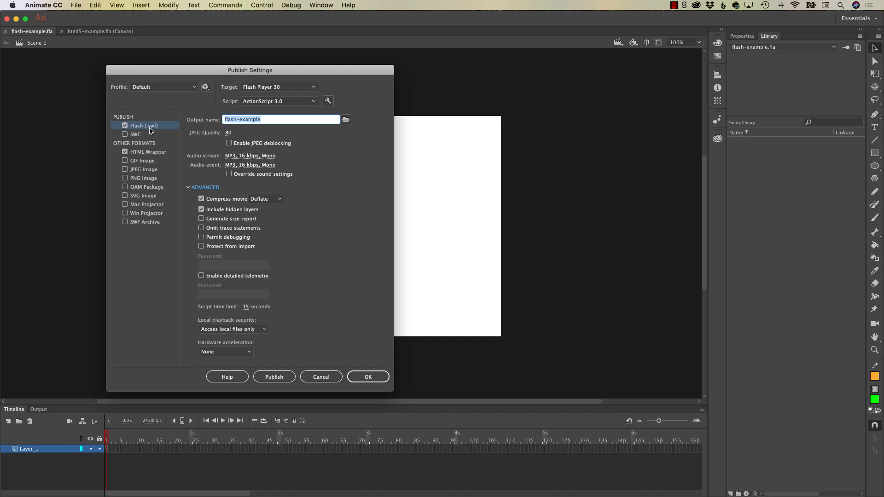
click(263, 89)
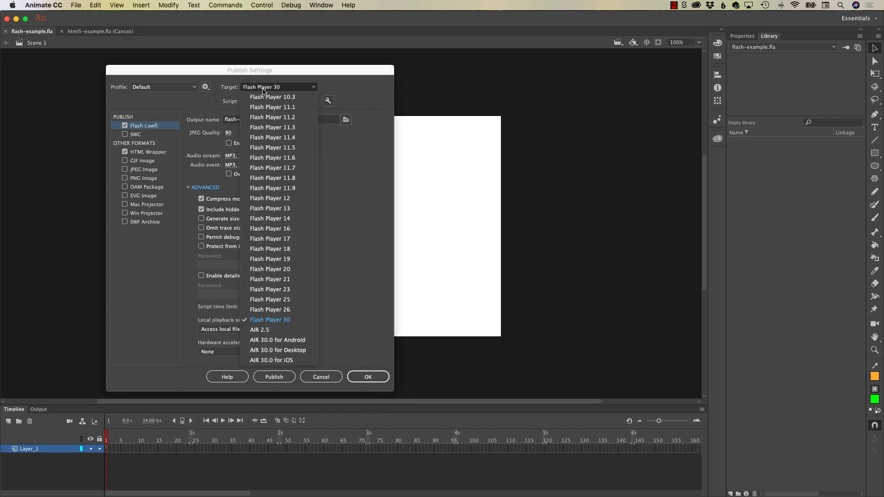
- Select Flash Player 10.3 as the target, then close the Publish Settings dialog
click(289, 98)
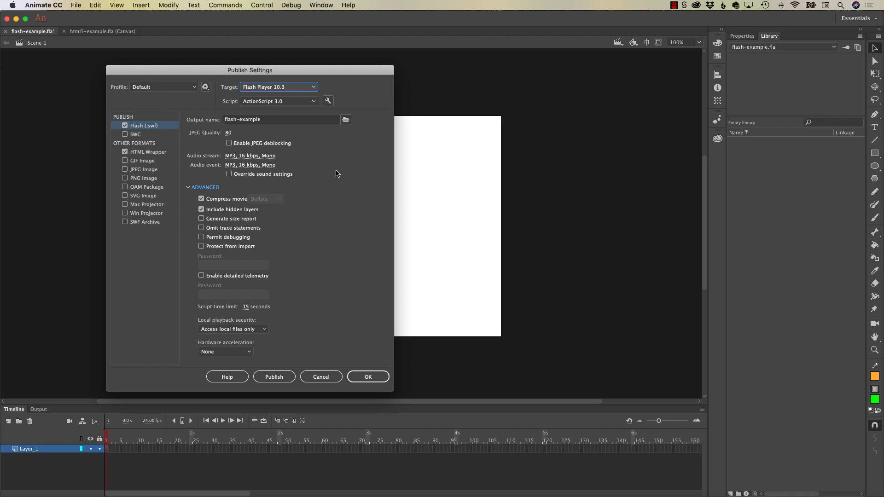
key(Return)
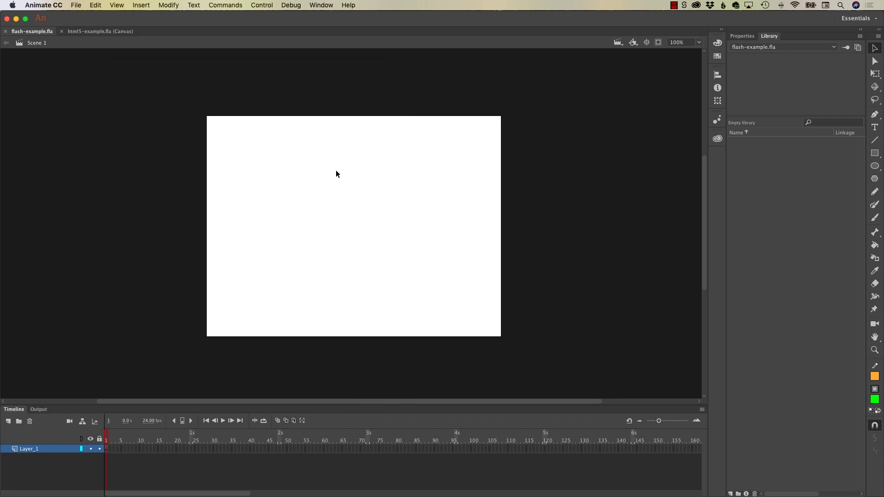
- Open html5-example.fla's Publish Settings and view its HTML/JS options
click(75, 33)
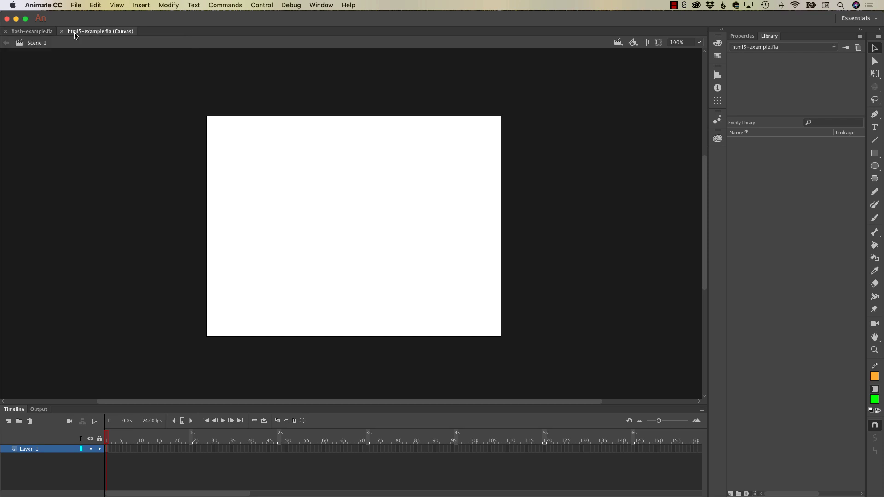
click(75, 6)
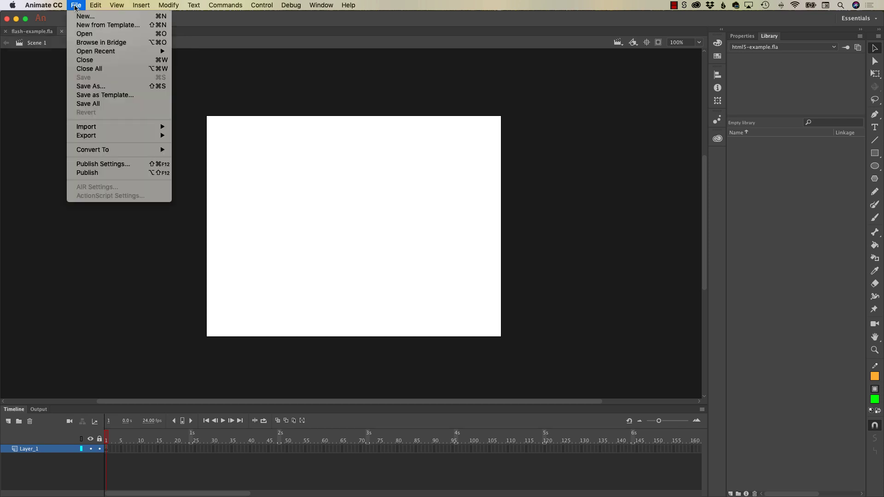
click(128, 165)
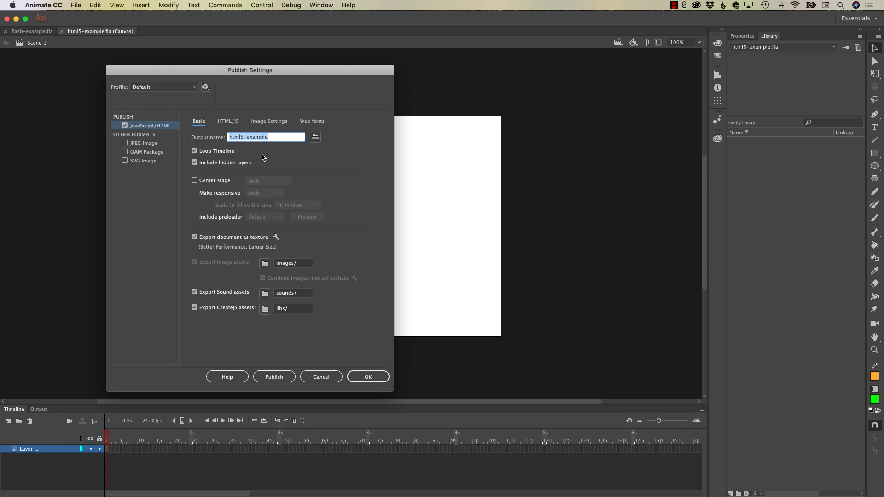
click(230, 123)
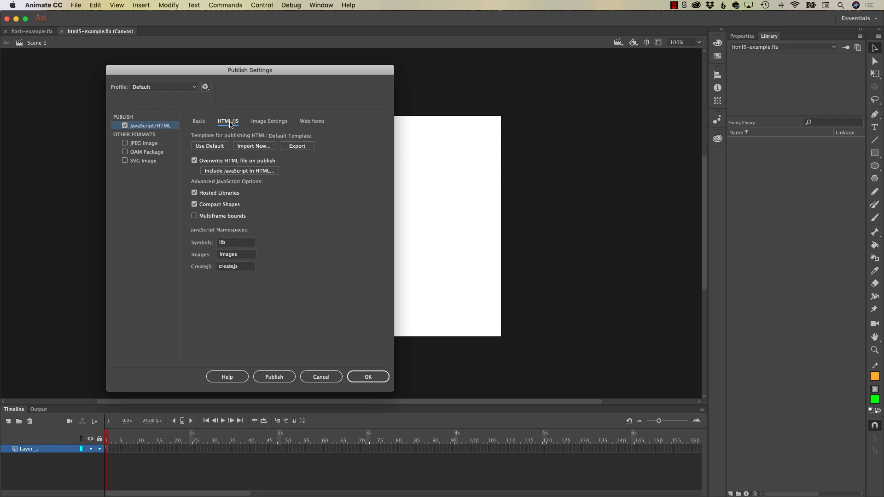
click(321, 376)
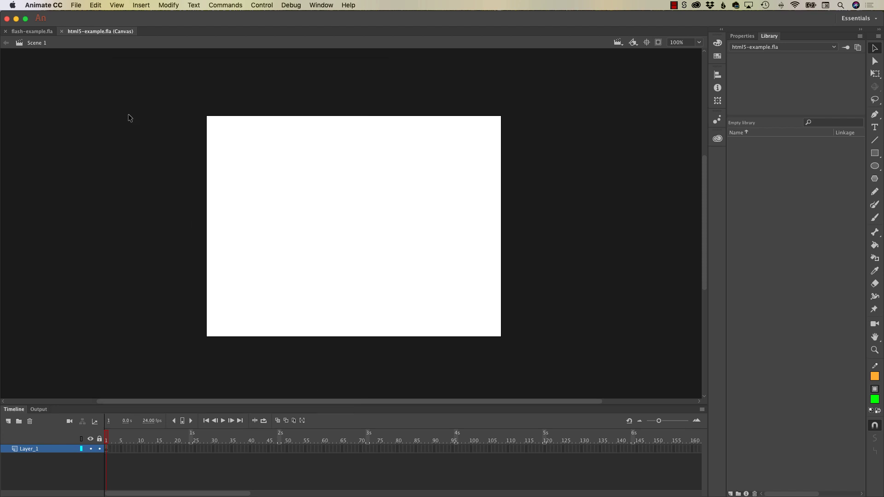
click(42, 32)
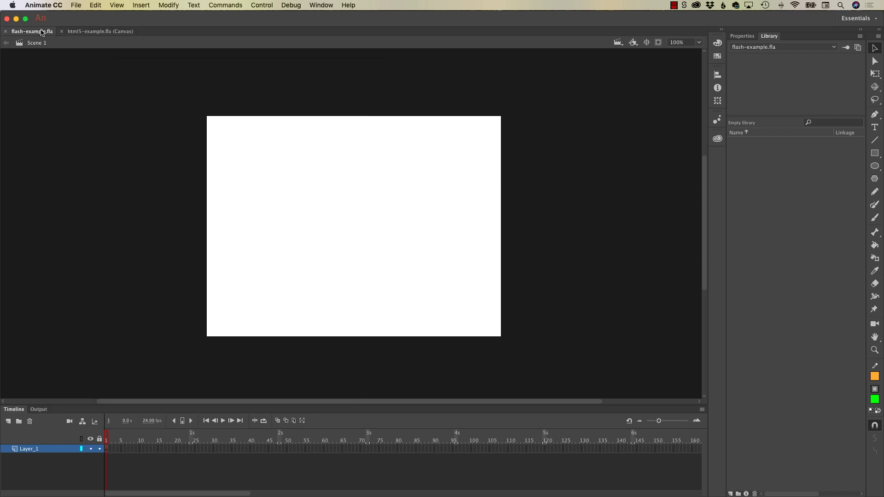
click(94, 32)
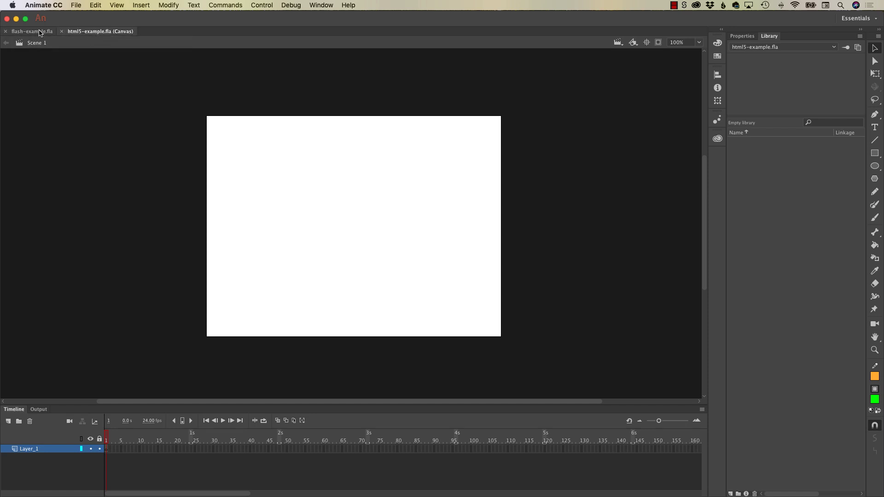
click(76, 5)
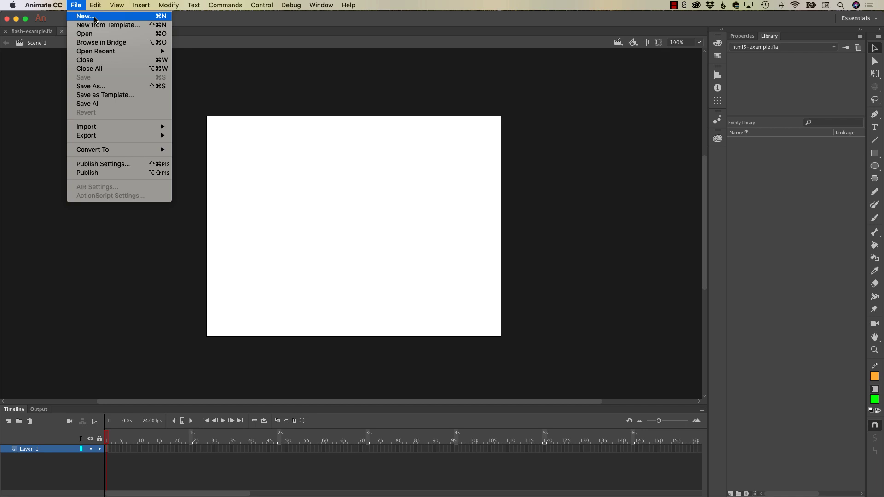
mouse_move(95, 5)
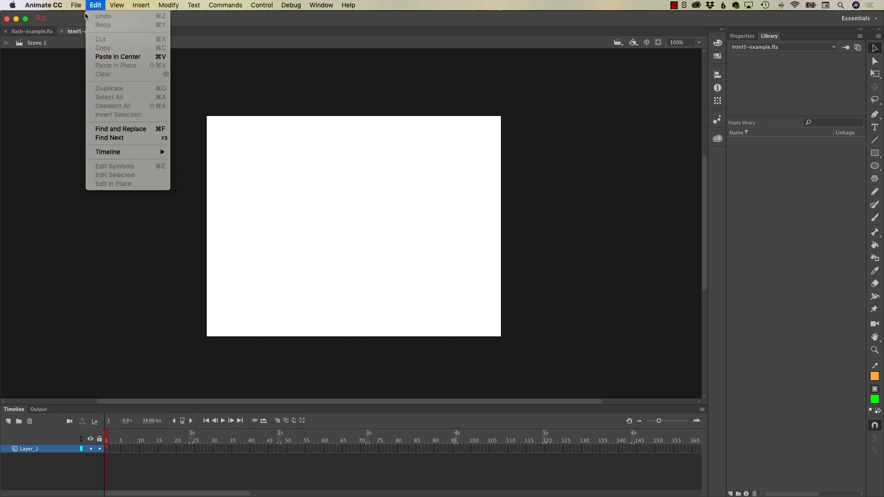
key(Escape)
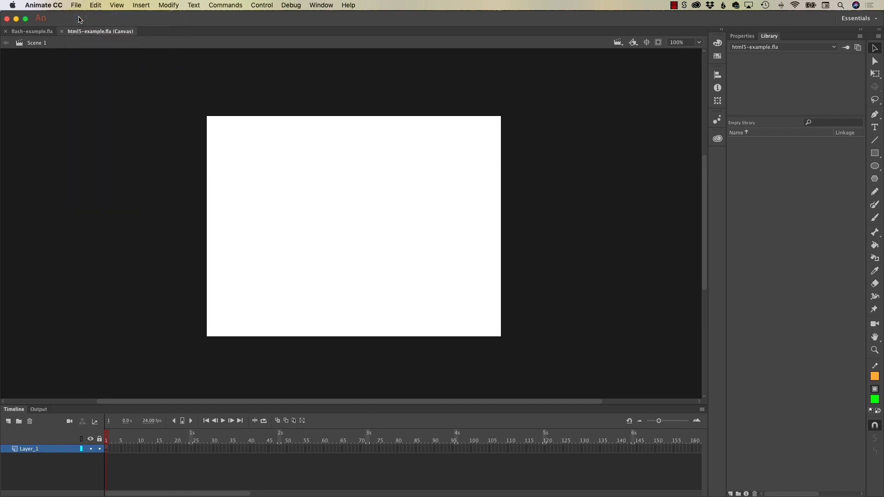
- Open the New Document dialog and show its Platform Type choices
key(super+Return)
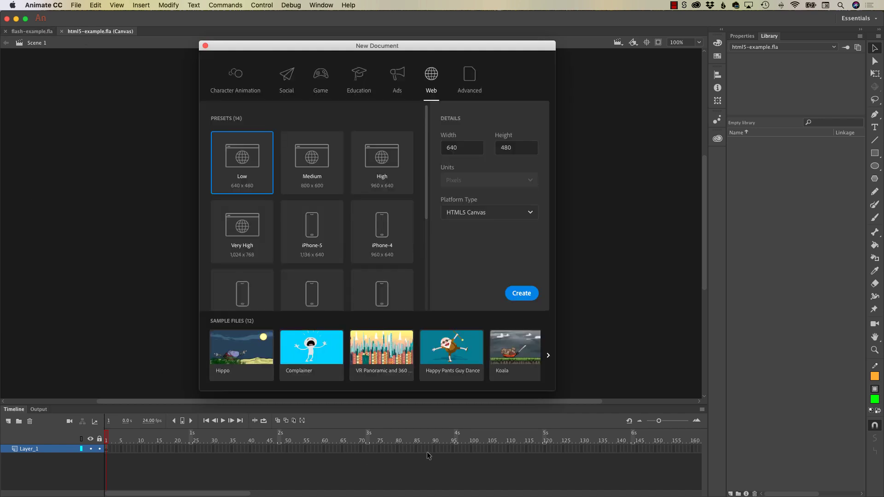
click(502, 217)
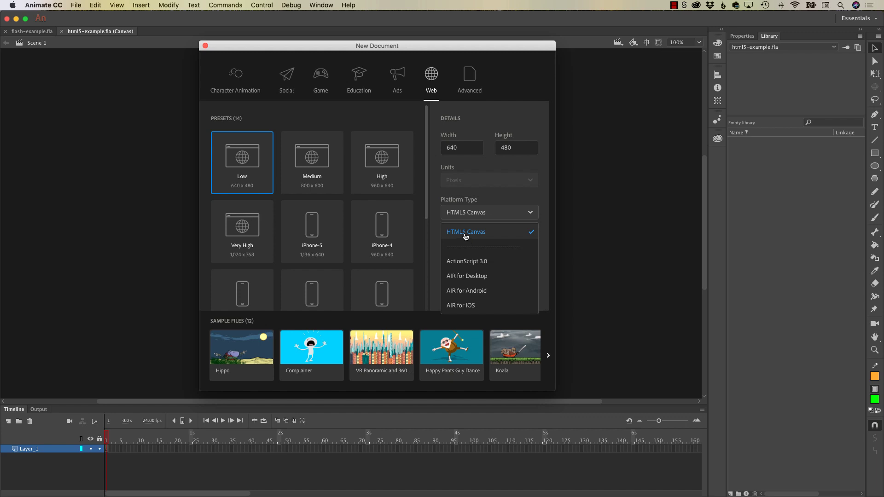